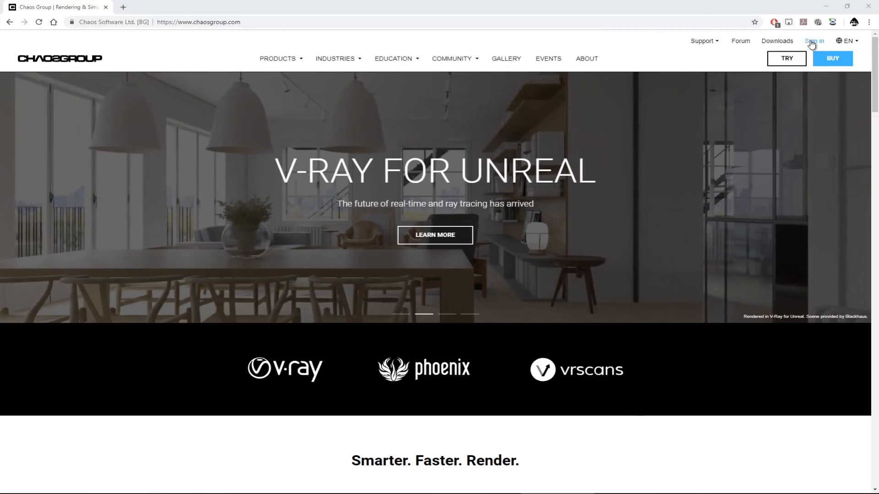
Sign in to the Chaos Group website account and open the V-Ray for 3ds Max product page.
{"action": "left_click", "coordinate": [813, 41]}
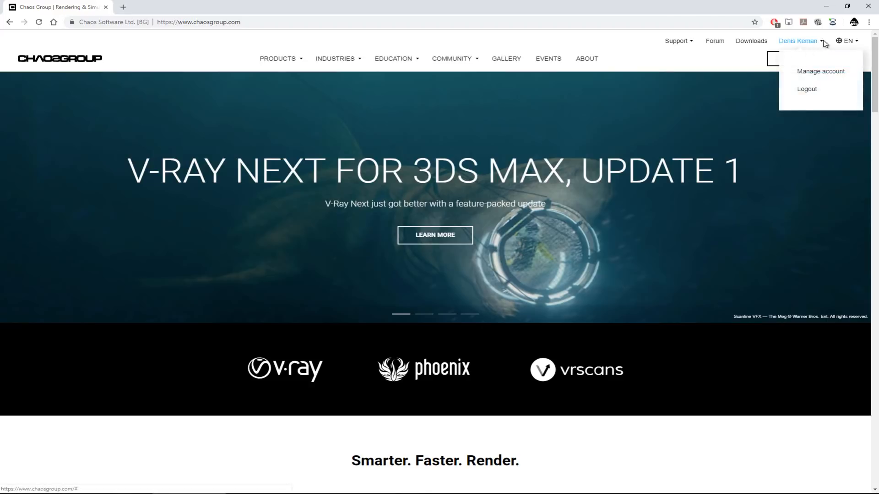
{"action": "mouse_move", "coordinate": [800, 43]}
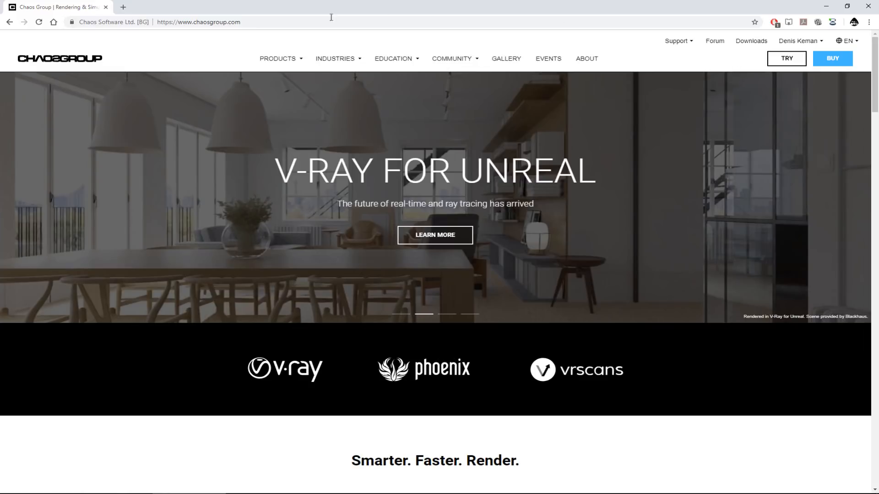
{"action": "mouse_move", "coordinate": [273, 59]}
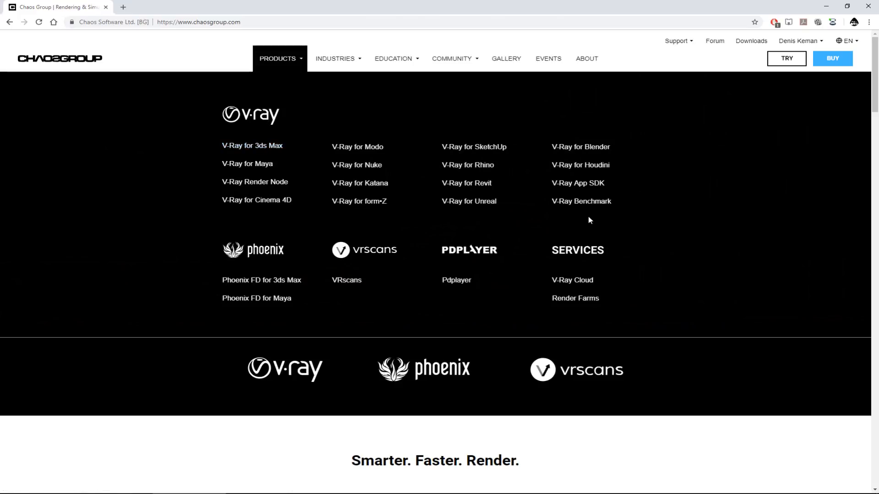
{"action": "left_click", "coordinate": [256, 148]}
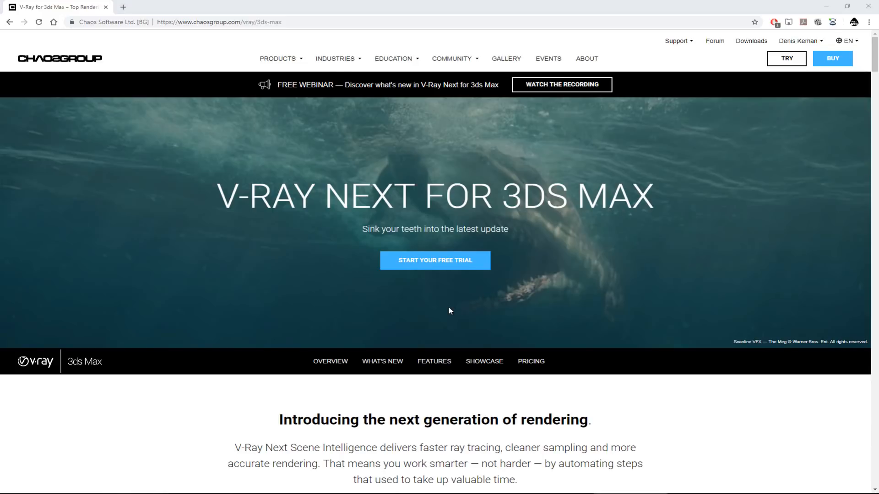
Examine the overview and What's New sections of the V-Ray Next for 3ds Max page.
{"action": "scroll", "coordinate": [449, 306], "scroll_direction": "down", "scroll_amount": 5}
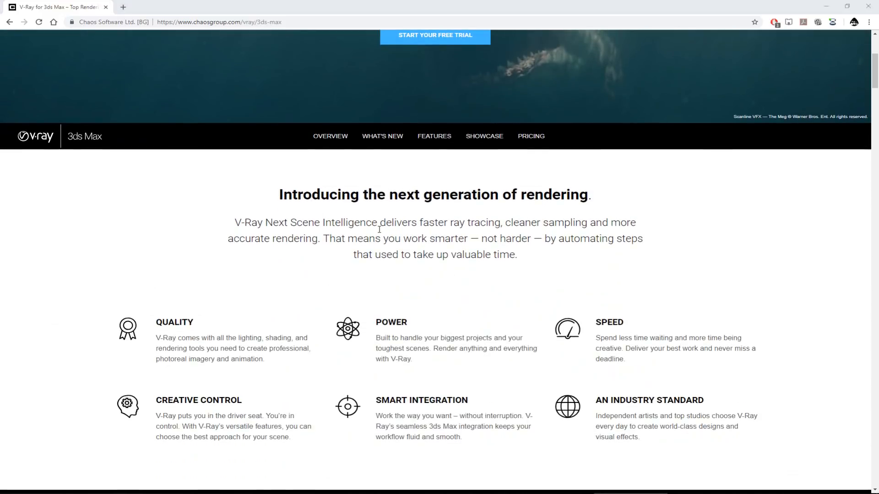
{"action": "scroll", "coordinate": [337, 214], "scroll_direction": "down", "scroll_amount": 7}
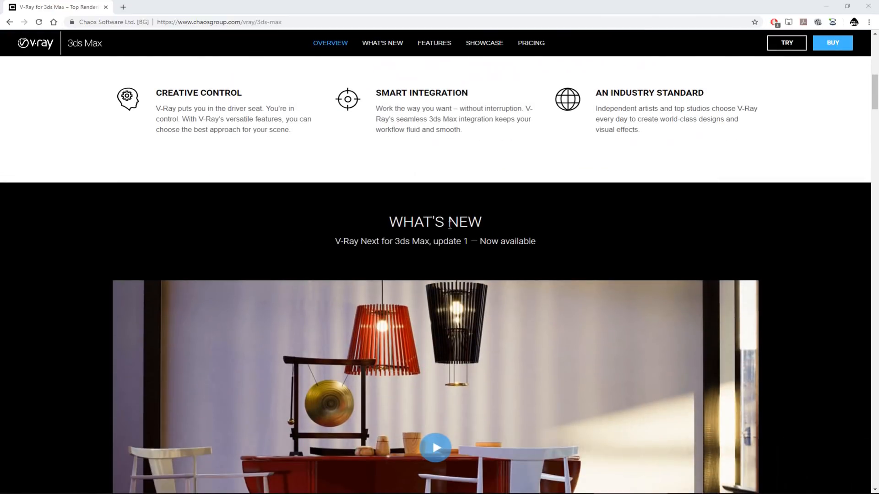
{"action": "scroll", "coordinate": [402, 132], "scroll_direction": "down", "scroll_amount": 3}
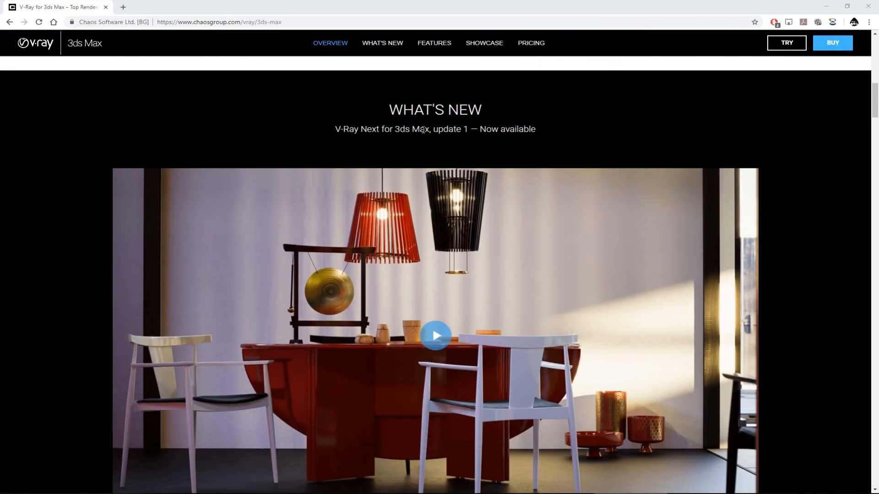
{"action": "scroll", "coordinate": [458, 130], "scroll_direction": "up", "scroll_amount": 1}
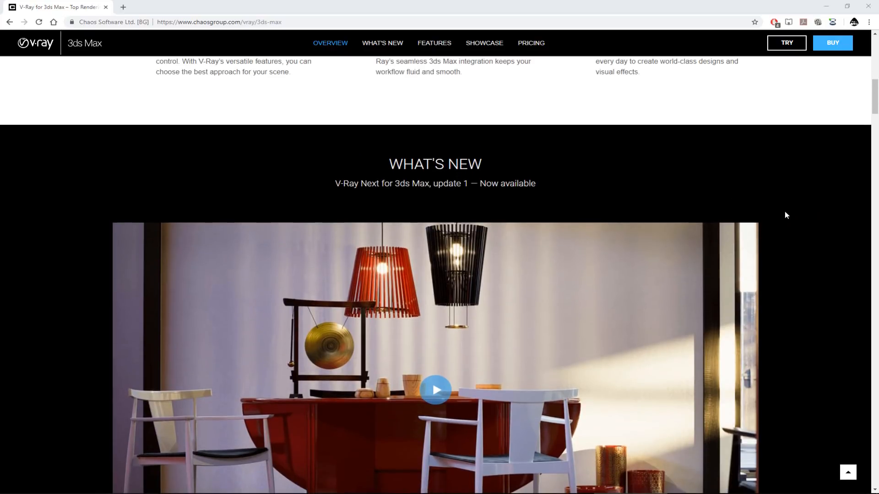
{"action": "scroll", "coordinate": [784, 212], "scroll_direction": "down", "scroll_amount": 3}
{"action": "scroll", "coordinate": [784, 211], "scroll_direction": "up", "scroll_amount": 3}
{"action": "scroll", "coordinate": [784, 215], "scroll_direction": "up", "scroll_amount": 1}
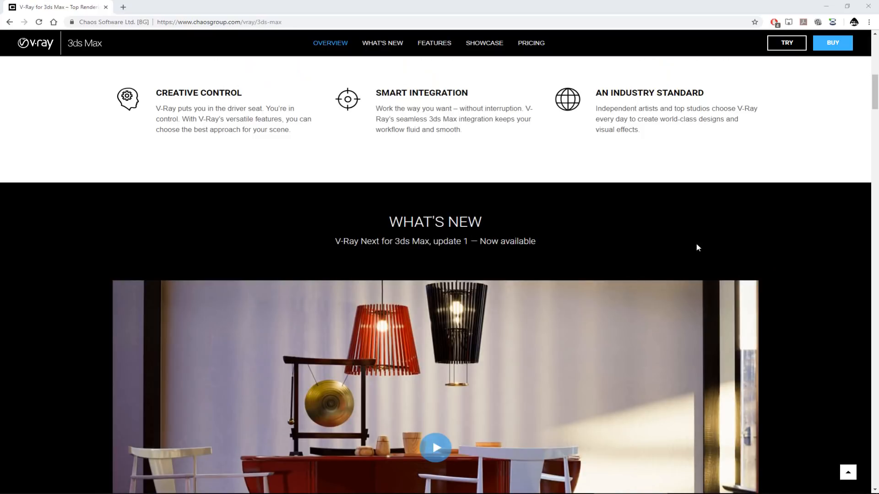
{"action": "scroll", "coordinate": [564, 253], "scroll_direction": "up", "scroll_amount": 9}
{"action": "scroll", "coordinate": [501, 332], "scroll_direction": "up", "scroll_amount": 3}
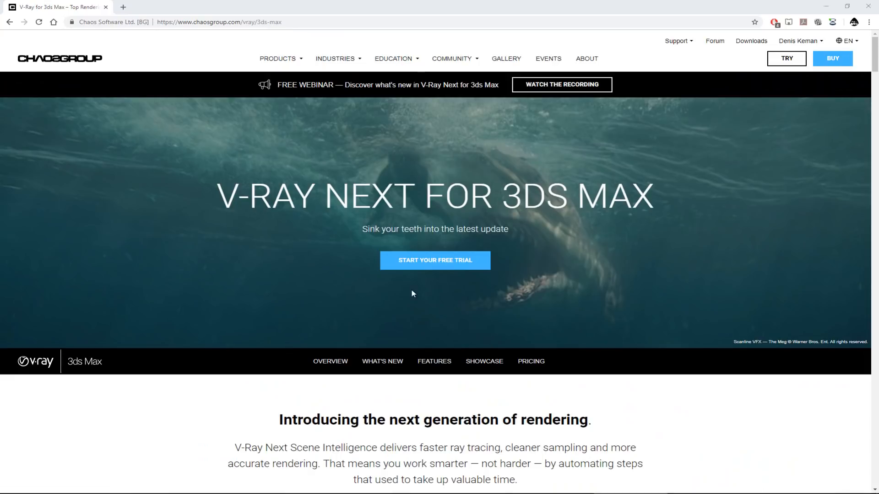
Request the V-Ray for 3ds Max free trial and open the download section for the trial installers.
{"action": "left_click", "coordinate": [430, 261]}
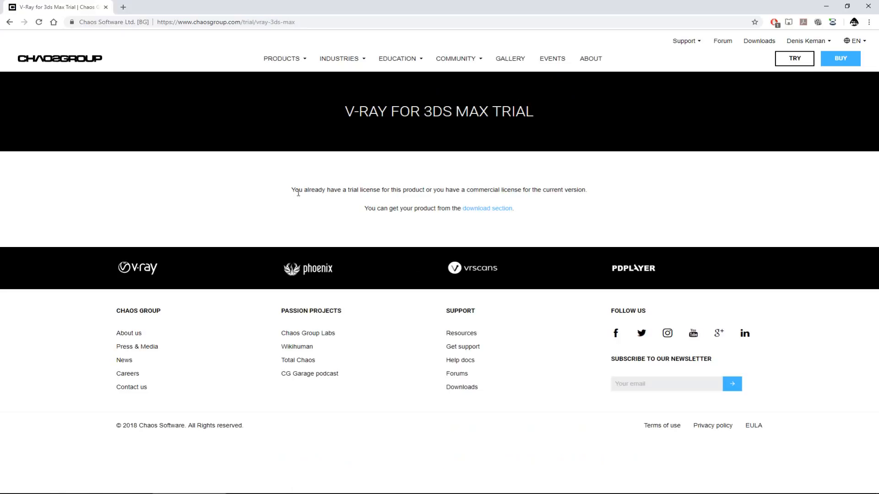
{"action": "left_click_drag", "start_coordinate": [318, 190], "coordinate": [403, 191]}
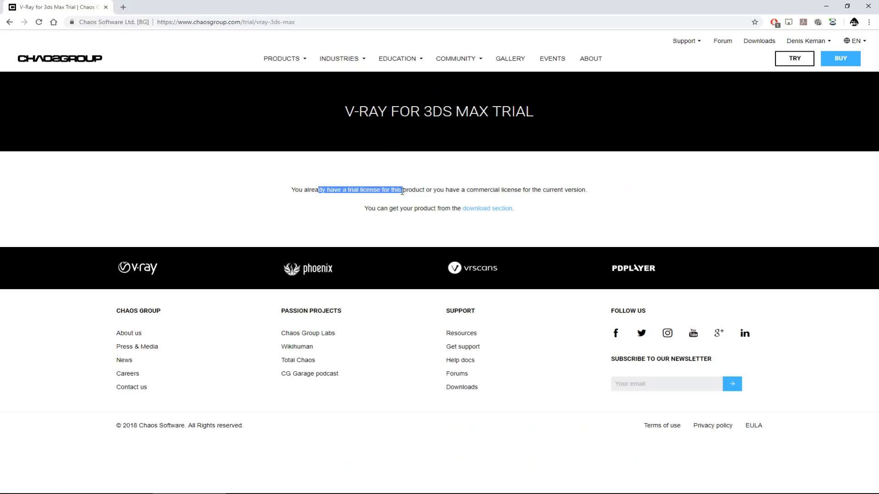
{"action": "left_click", "coordinate": [363, 191]}
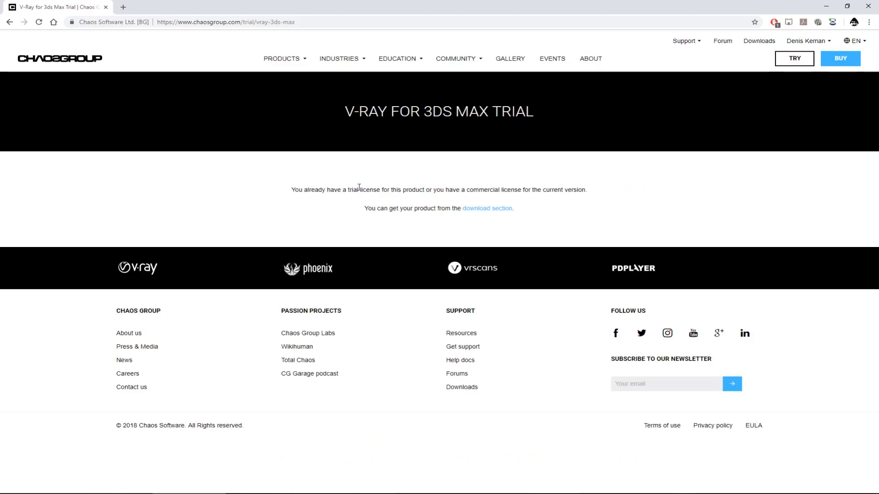
{"action": "left_click", "coordinate": [486, 210]}
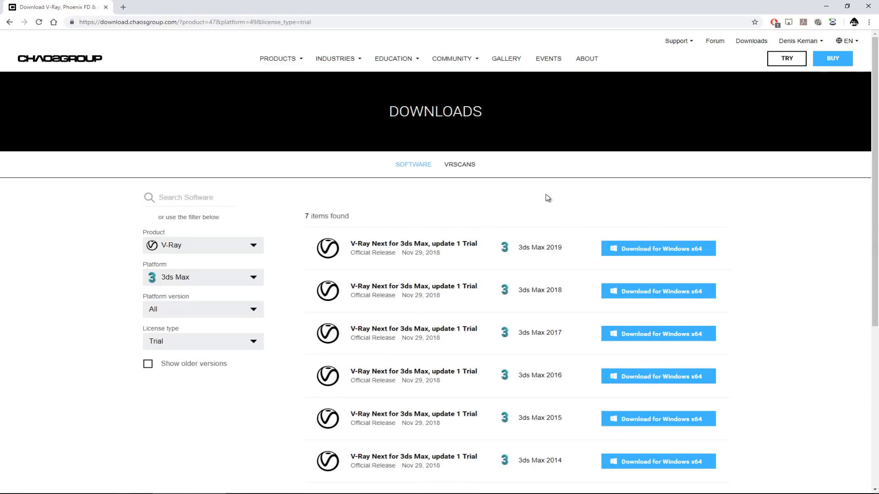
Try to download the Windows x64 trial of V-Ray Next update 1 for 3ds Max 2017.
{"action": "scroll", "coordinate": [464, 225], "scroll_direction": "down", "scroll_amount": 1}
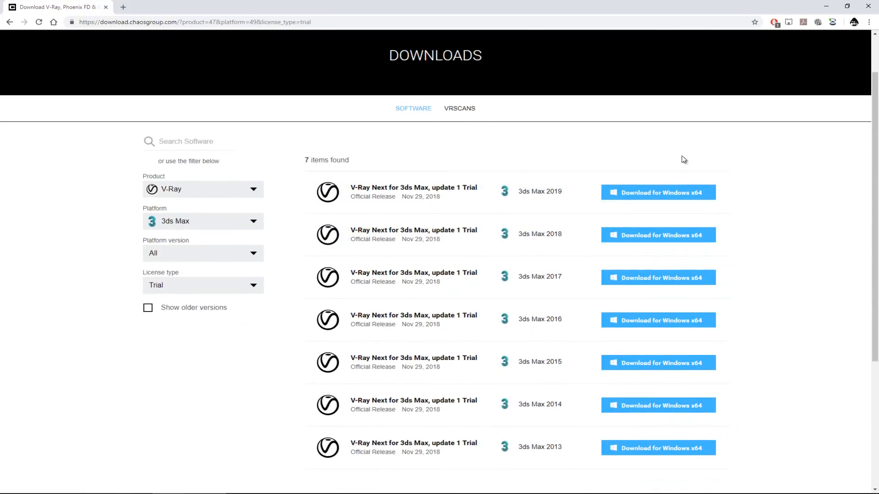
{"action": "scroll", "coordinate": [691, 160], "scroll_direction": "down", "scroll_amount": 1}
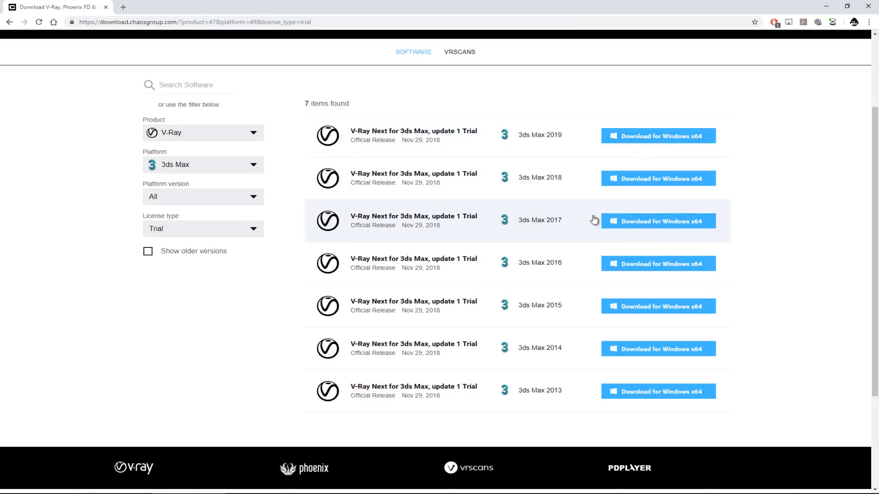
{"action": "left_click", "coordinate": [638, 224]}
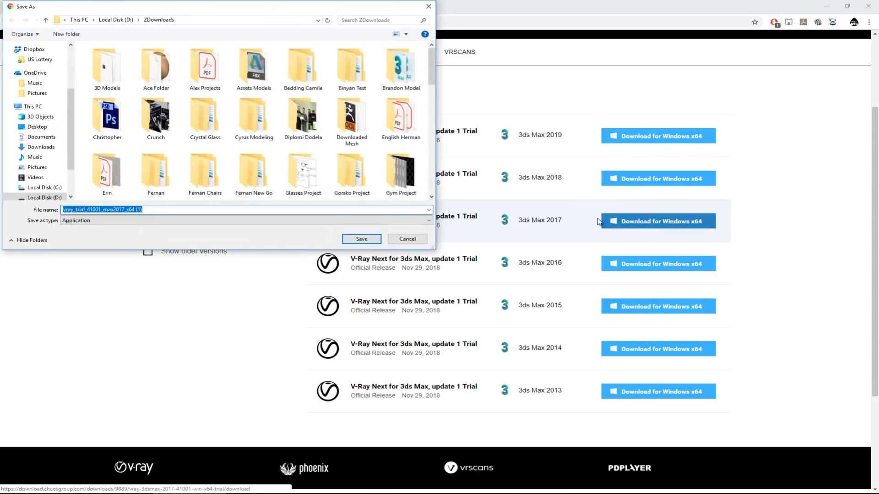
{"action": "left_click", "coordinate": [420, 239]}
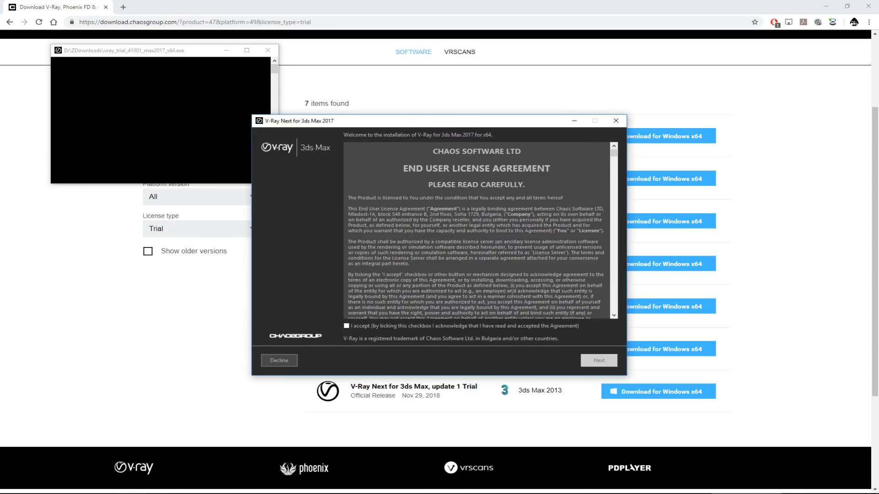
Accept the V-Ray installer's license agreement, go through to the custom installation parameters, and cancel the installation.
{"action": "left_click", "coordinate": [372, 328]}
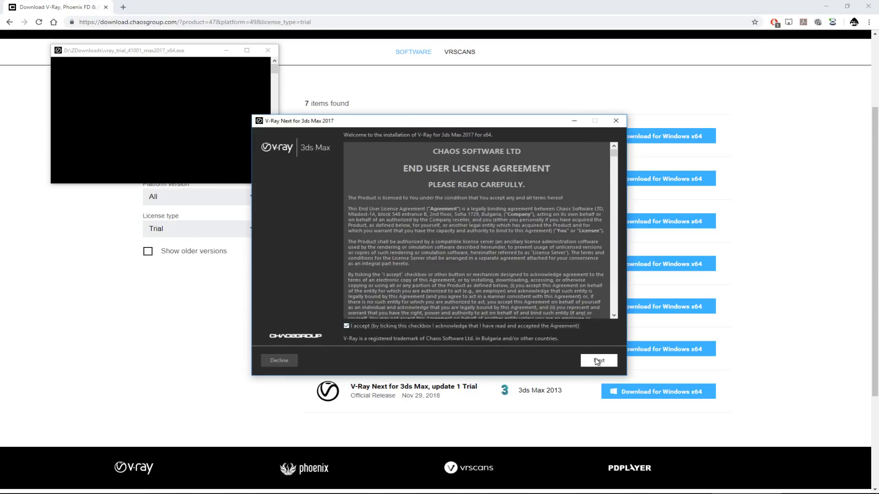
{"action": "left_click", "coordinate": [595, 361]}
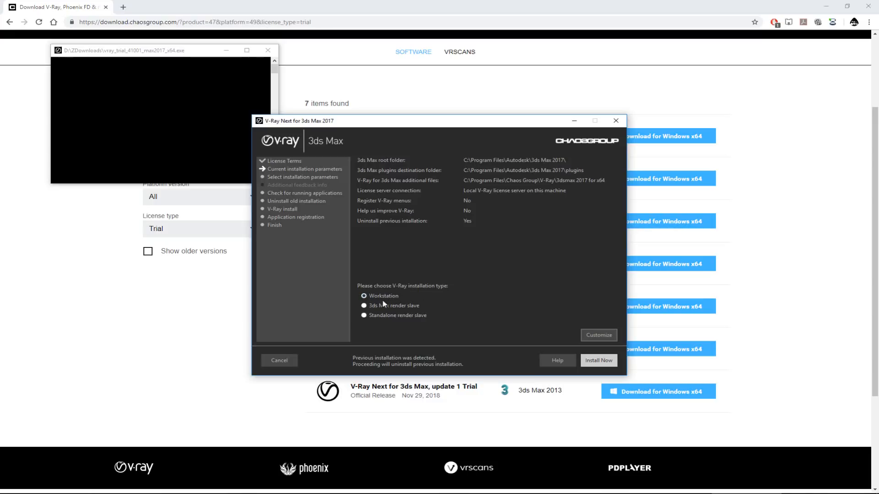
{"action": "left_click", "coordinate": [600, 336]}
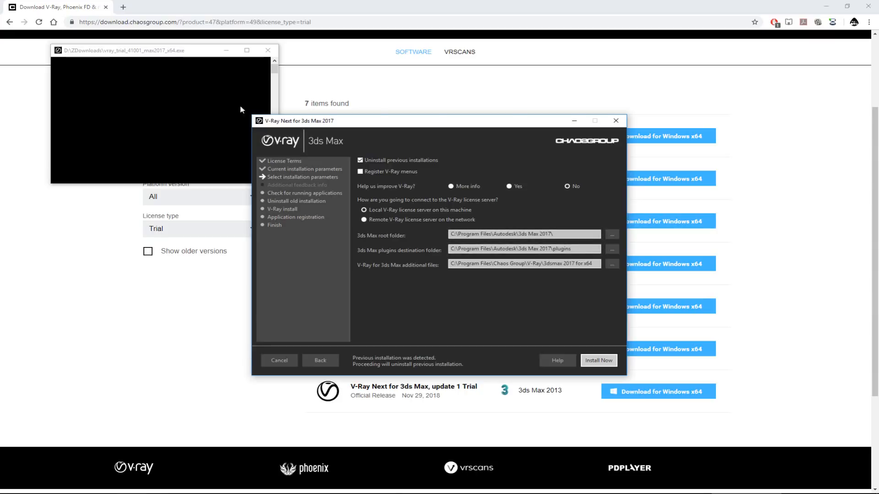
{"action": "left_click", "coordinate": [283, 363]}
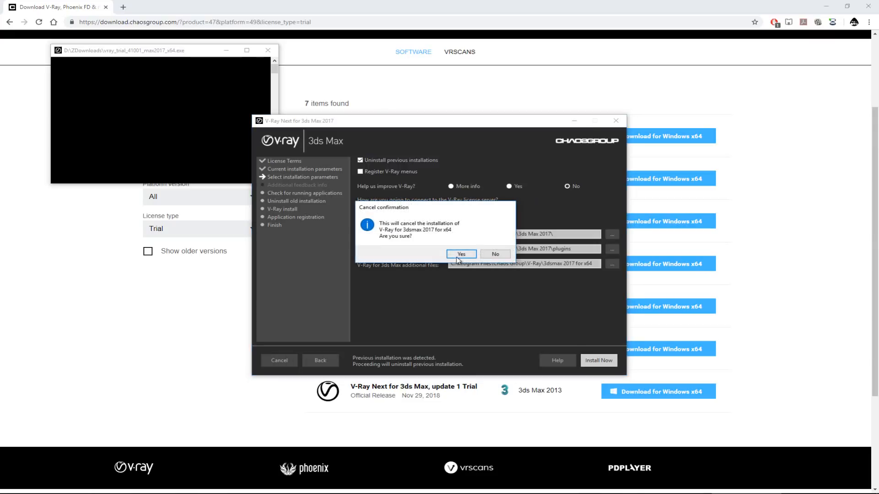
{"action": "left_click", "coordinate": [461, 254]}
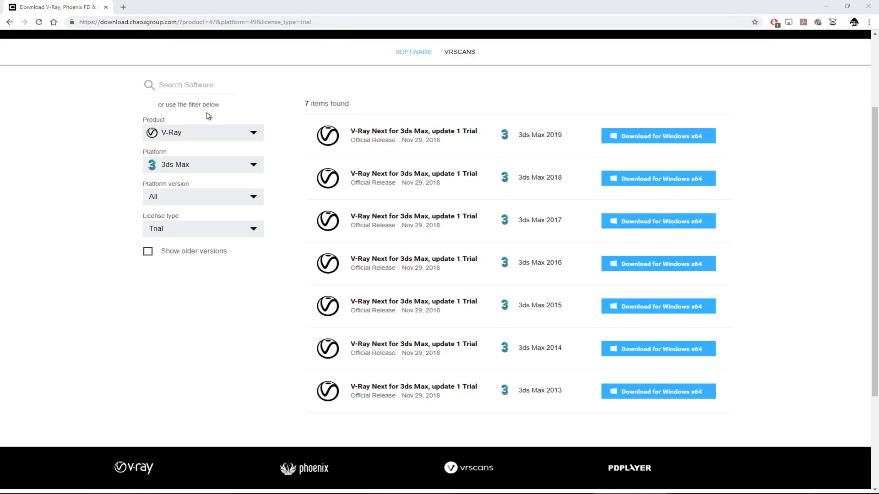
Open the license server at localhost:30304 and check the licenses listed for V-Ray 3ds Max.
{"action": "left_click", "coordinate": [327, 22]}
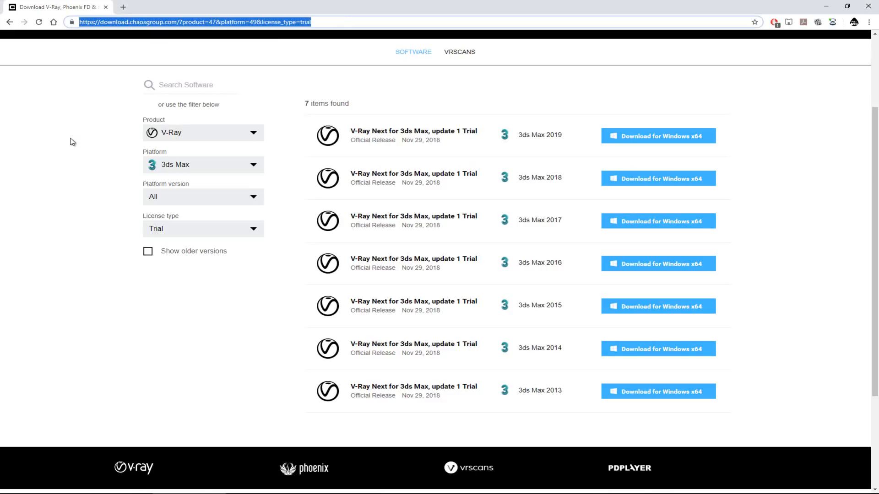
{"action": "type", "text": "localhost:30304"}
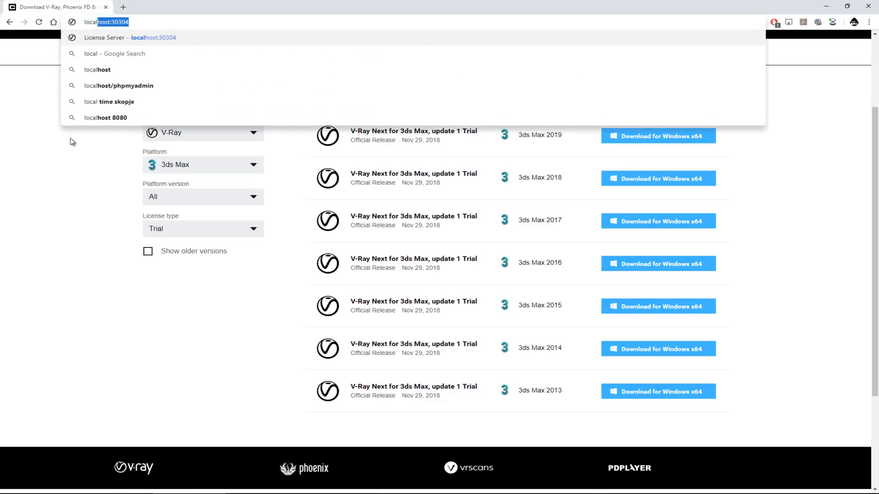
{"action": "key", "text": "Right"}
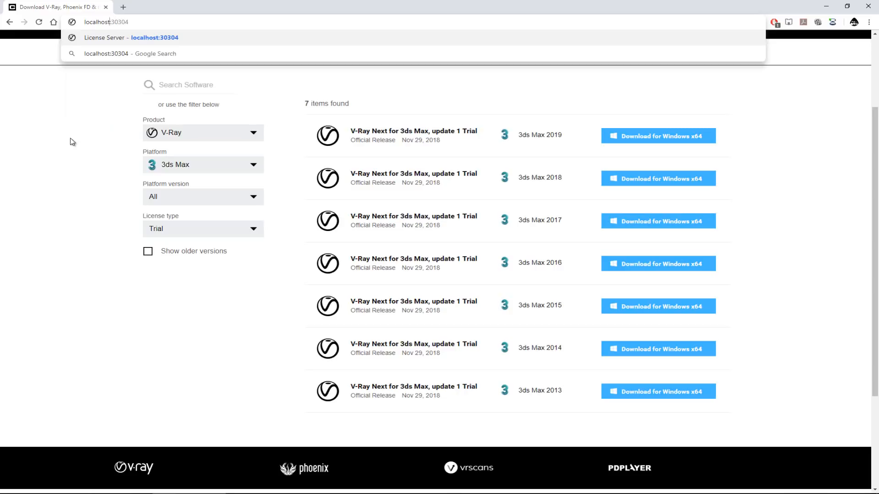
{"action": "key", "text": "Return"}
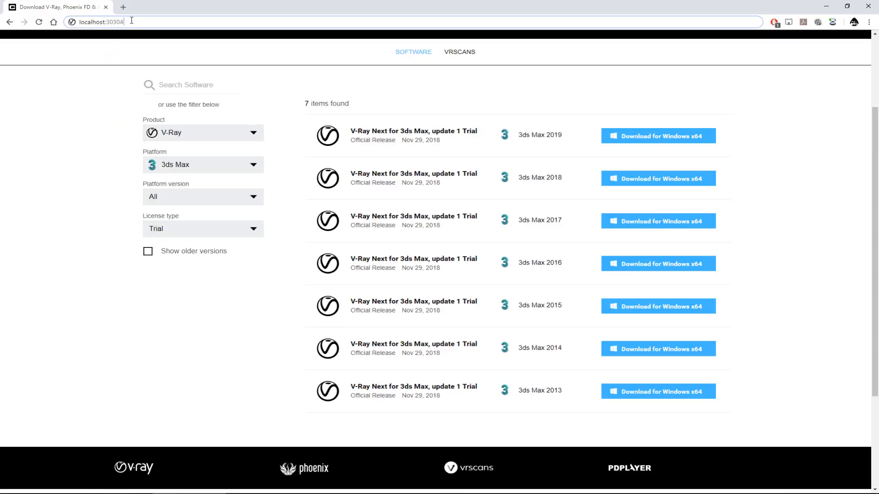
{"action": "key", "text": "Return"}
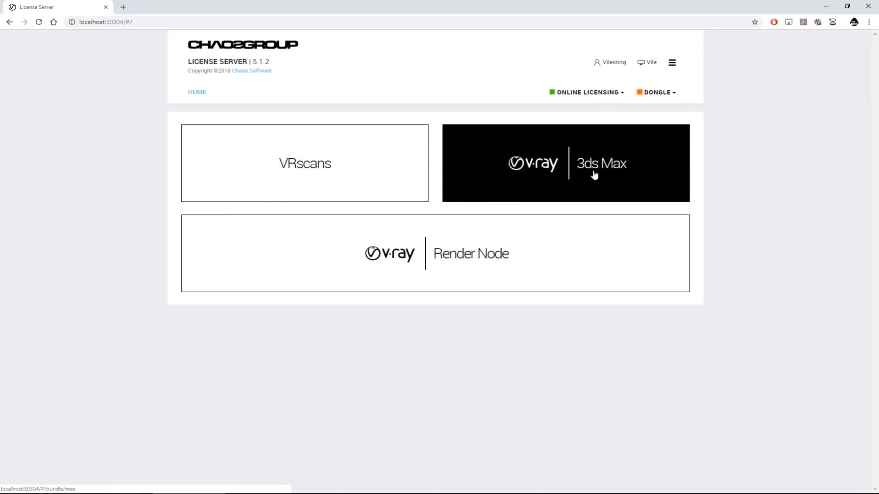
{"action": "left_click", "coordinate": [560, 171]}
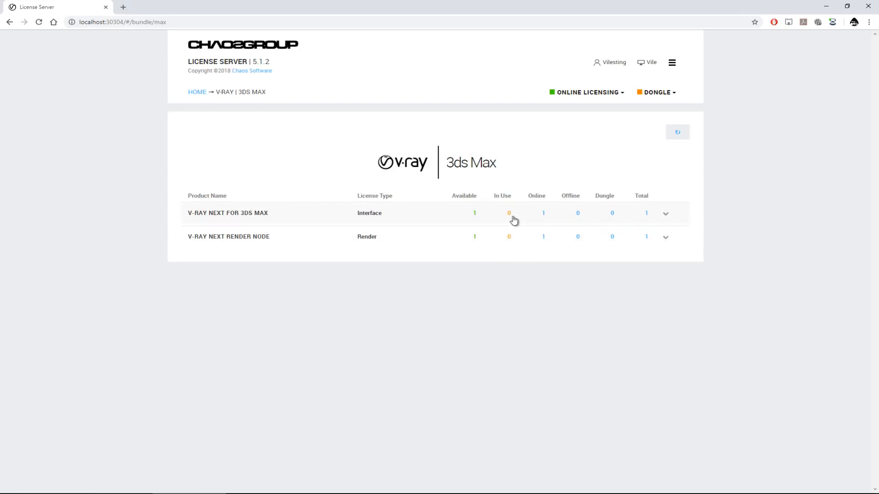
{"action": "key", "text": "alt+Left"}
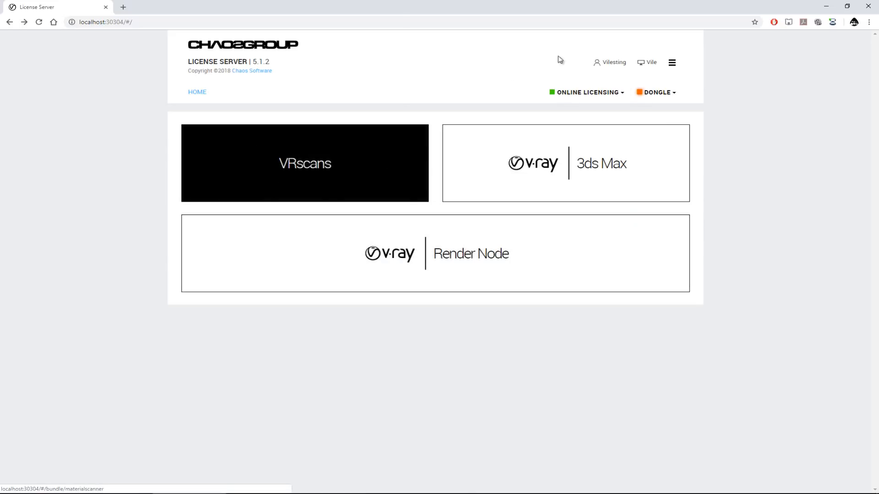
Return to the Chaos Group home page, open the VRscans product page and look through its key features.
{"action": "left_click", "coordinate": [240, 45]}
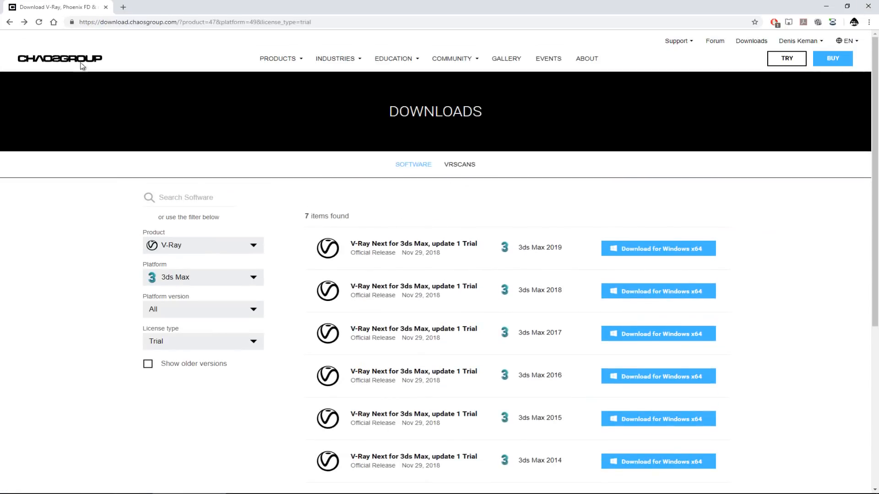
{"action": "left_click", "coordinate": [64, 62]}
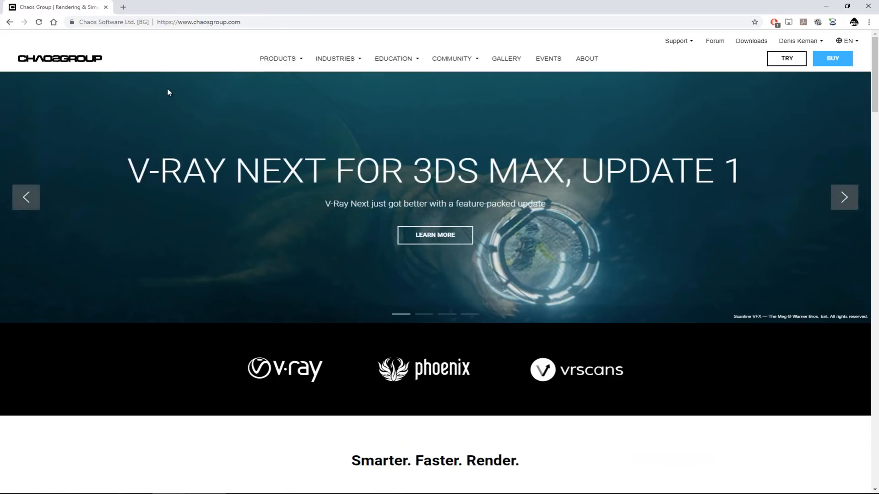
{"action": "mouse_move", "coordinate": [281, 62]}
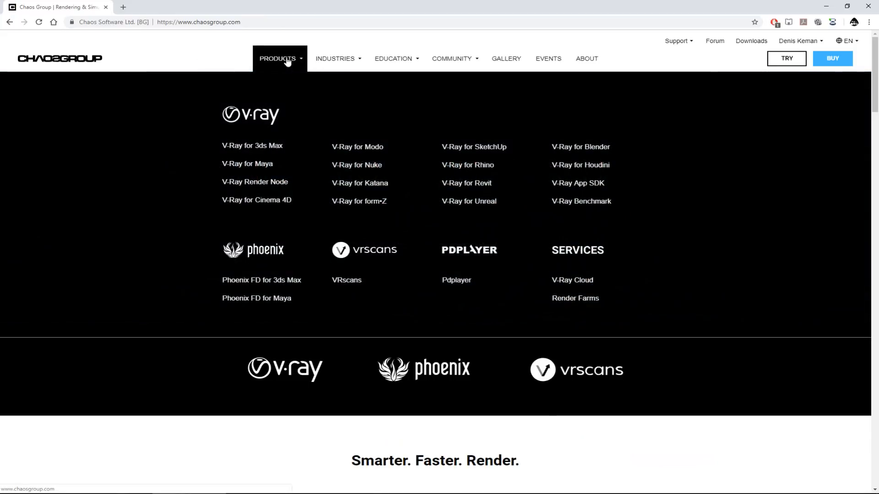
{"action": "left_click", "coordinate": [350, 285]}
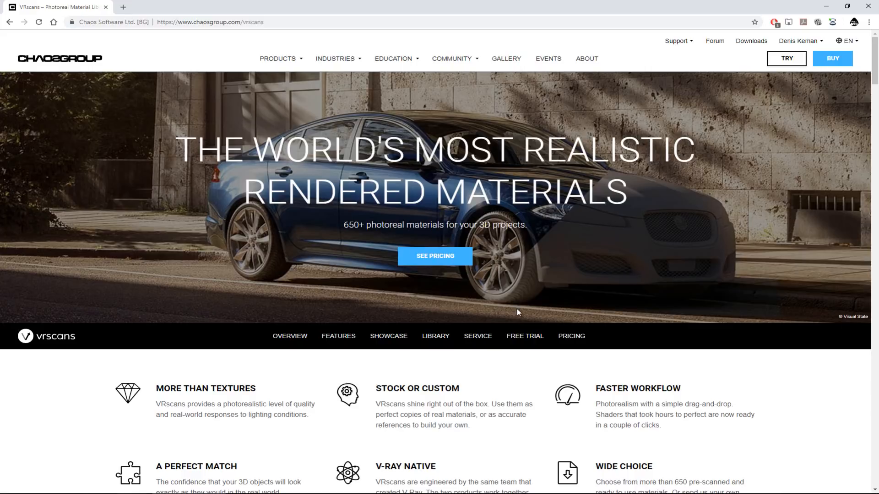
{"action": "scroll", "coordinate": [525, 321], "scroll_direction": "down", "scroll_amount": 10}
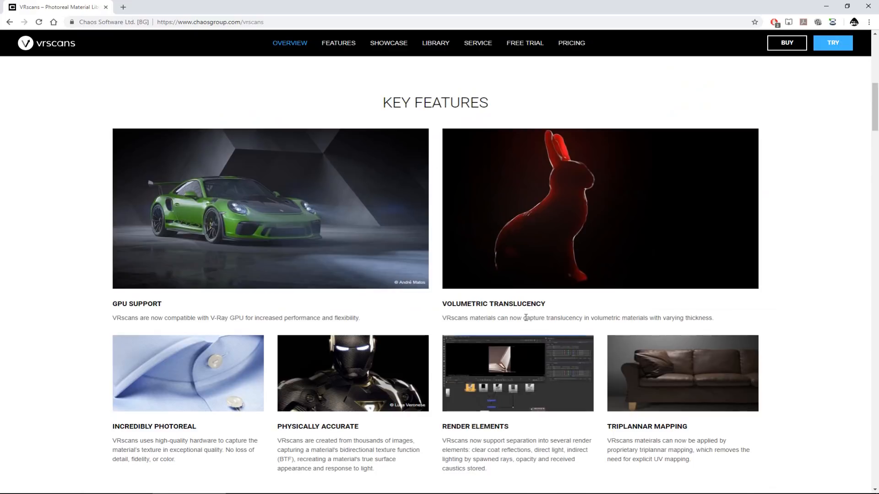
Look through the remaining VRscans features and the showcase, and open the download page of the VRscans Library.
{"action": "scroll", "coordinate": [528, 319], "scroll_direction": "down", "scroll_amount": 9}
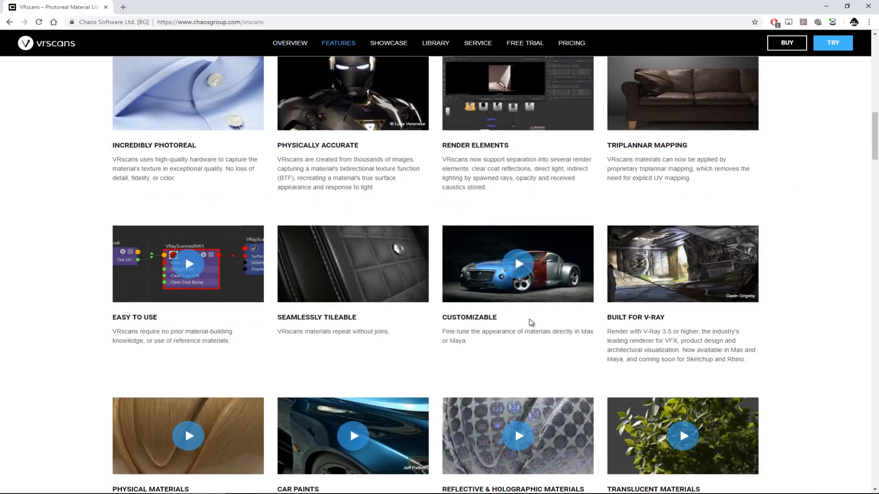
{"action": "scroll", "coordinate": [483, 277], "scroll_direction": "down", "scroll_amount": 6}
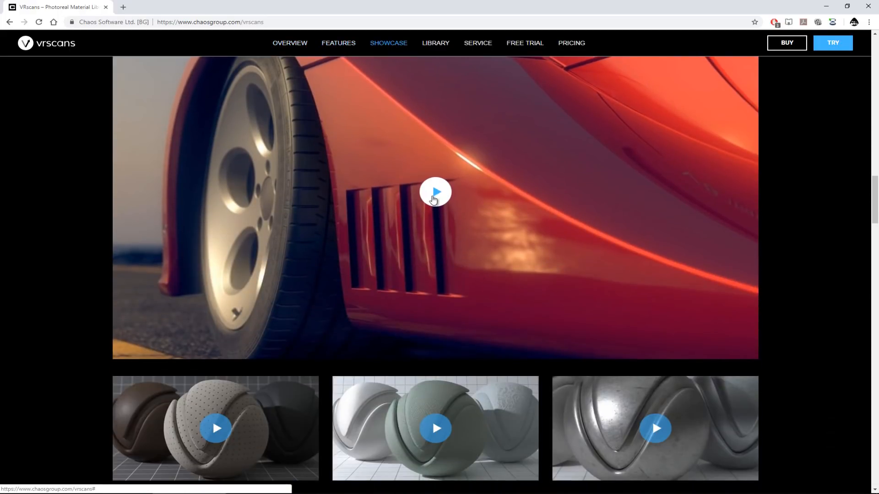
{"action": "scroll", "coordinate": [439, 224], "scroll_direction": "up", "scroll_amount": 3}
{"action": "scroll", "coordinate": [526, 227], "scroll_direction": "down", "scroll_amount": 4}
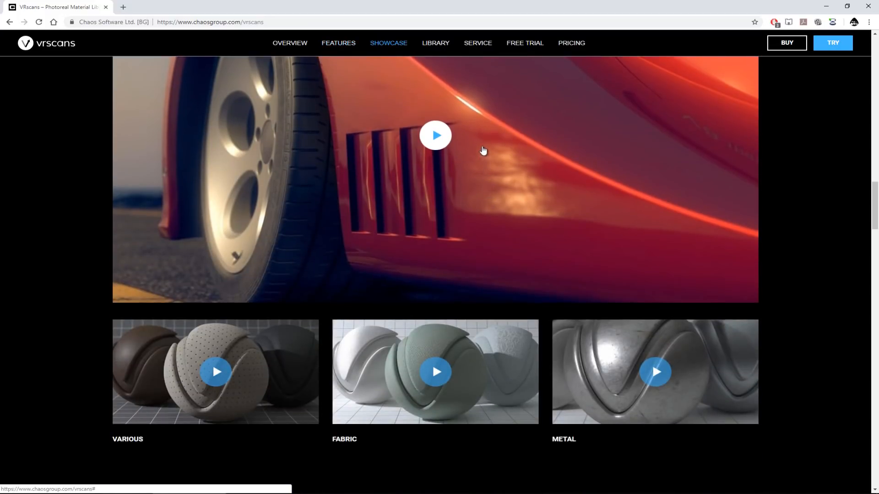
{"action": "scroll", "coordinate": [417, 356], "scroll_direction": "down", "scroll_amount": 1}
{"action": "scroll", "coordinate": [345, 281], "scroll_direction": "down", "scroll_amount": 9}
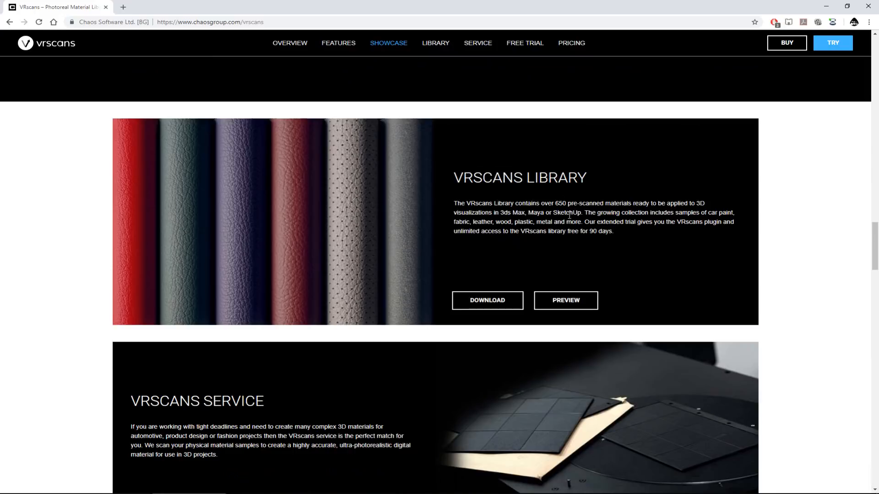
{"action": "left_click", "coordinate": [490, 305]}
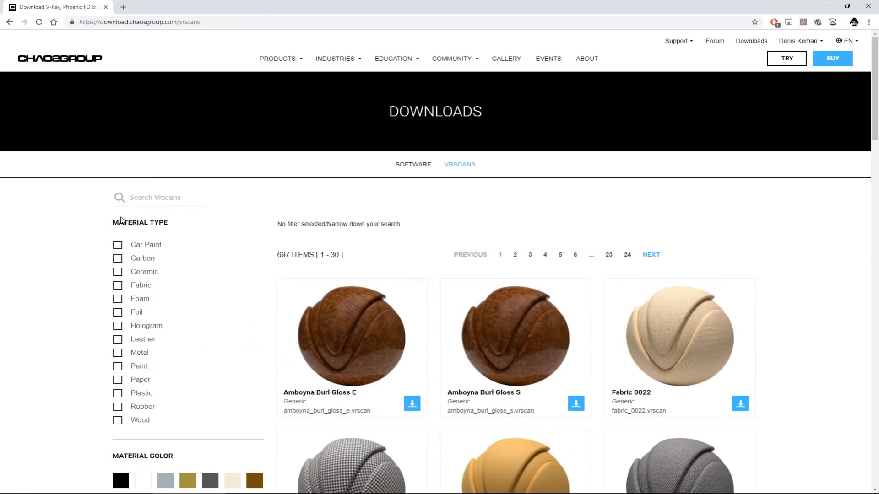
Browse the downloadable VRscans materials and the filters for material type, color, suitability, manufacturer and tags.
{"action": "scroll", "coordinate": [262, 293], "scroll_direction": "down", "scroll_amount": 3}
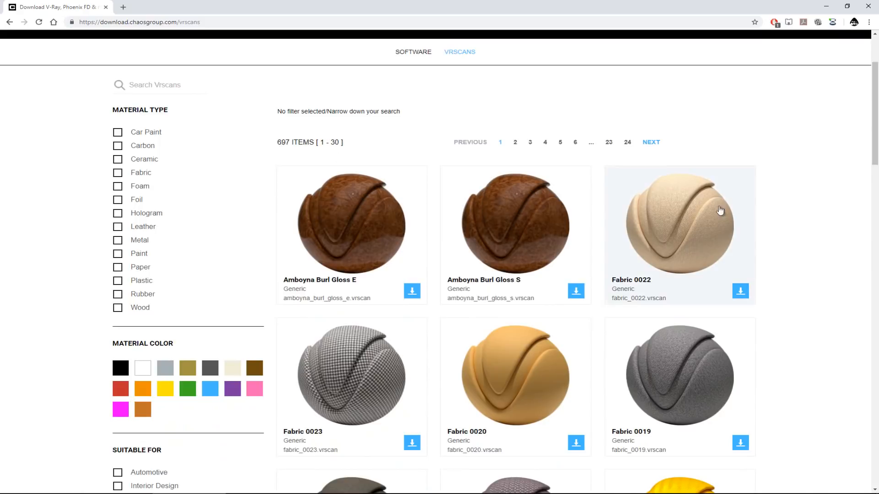
{"action": "scroll", "coordinate": [794, 308], "scroll_direction": "down", "scroll_amount": 7}
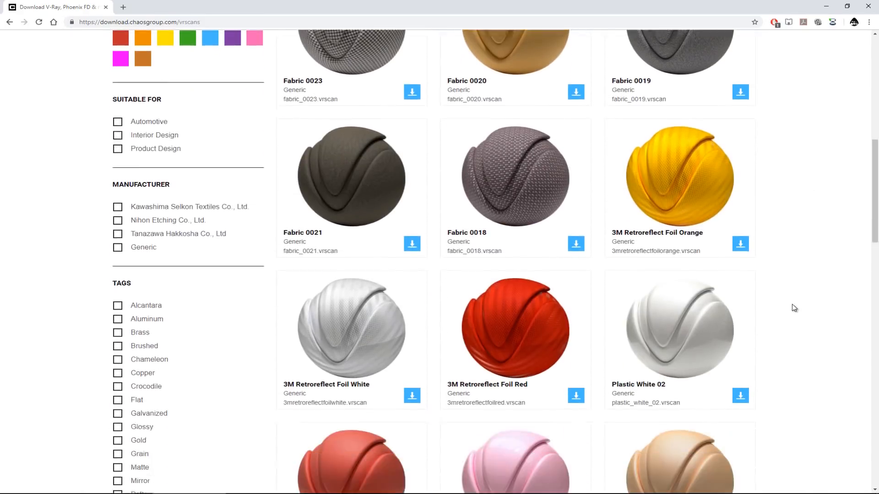
{"action": "scroll", "coordinate": [793, 308], "scroll_direction": "up", "scroll_amount": 7}
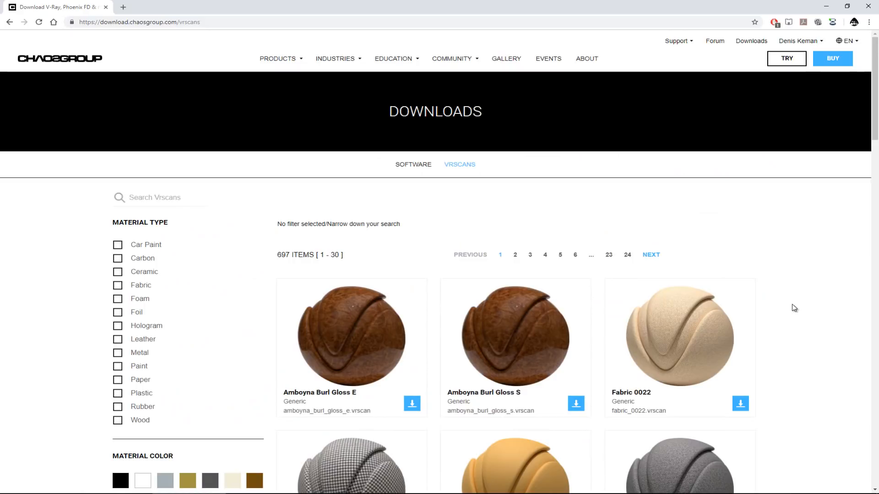
{"action": "scroll", "coordinate": [794, 308], "scroll_direction": "down", "scroll_amount": 5}
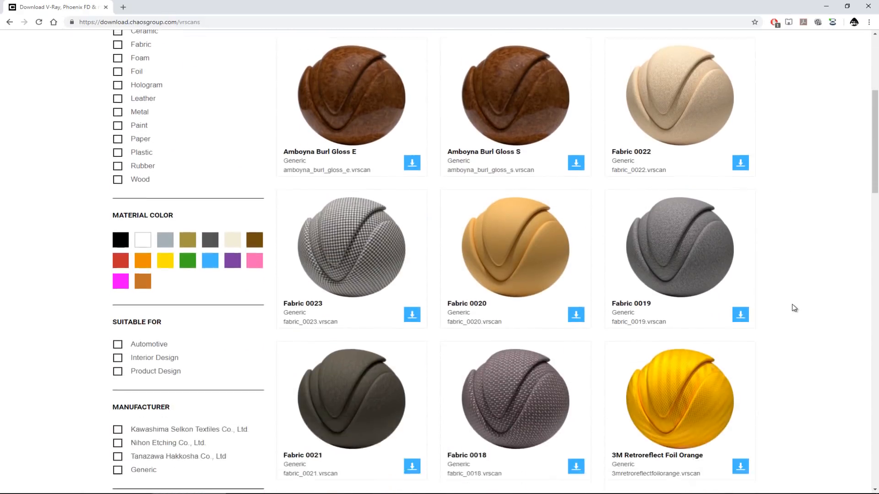
{"action": "scroll", "coordinate": [794, 308], "scroll_direction": "down", "scroll_amount": 17}
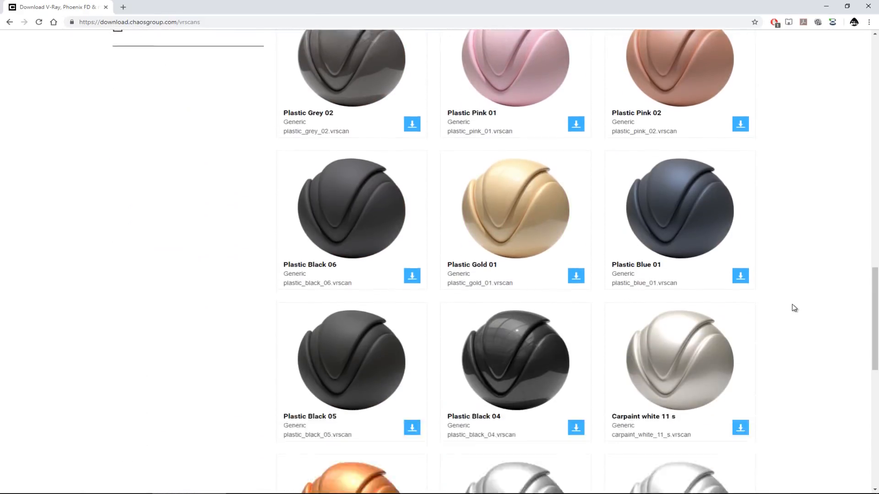
{"action": "scroll", "coordinate": [794, 308], "scroll_direction": "up", "scroll_amount": 20}
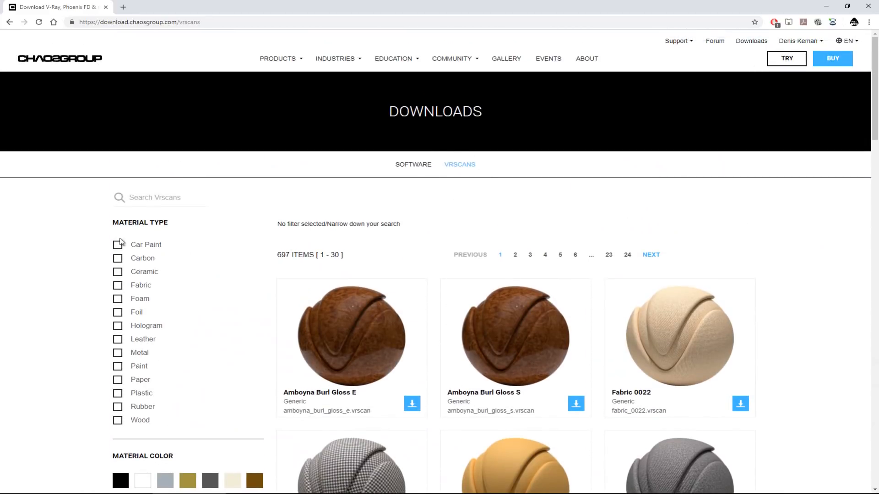
{"action": "scroll", "coordinate": [43, 239], "scroll_direction": "down", "scroll_amount": 2}
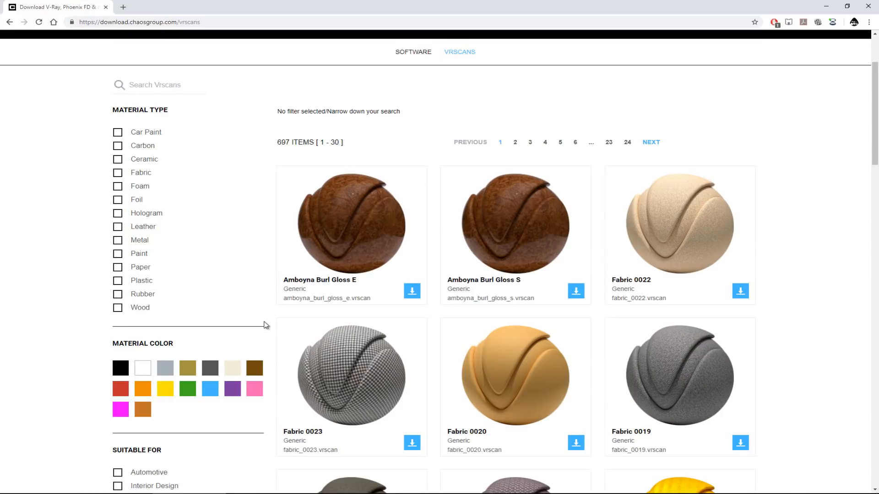
{"action": "scroll", "coordinate": [266, 326], "scroll_direction": "up", "scroll_amount": 2}
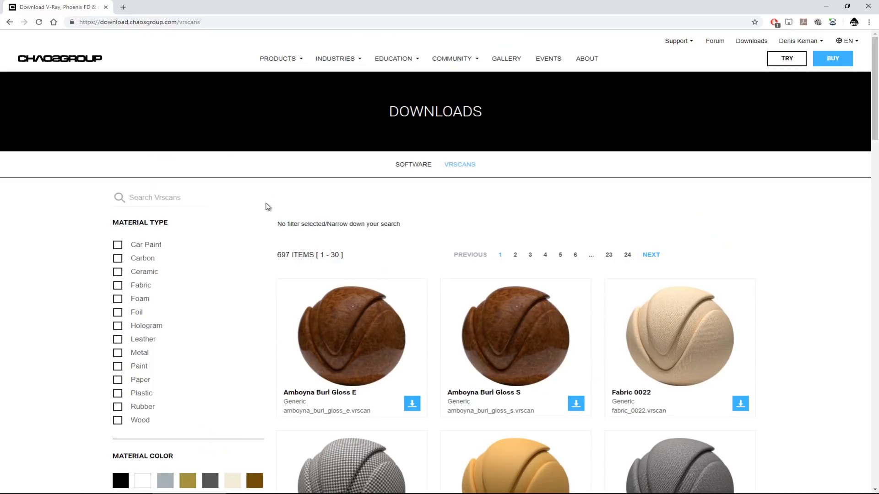
Return to the VRscans product page and examine the 90-day free trial offers for the V-Ray host applications.
{"action": "key", "text": "alt+Left"}
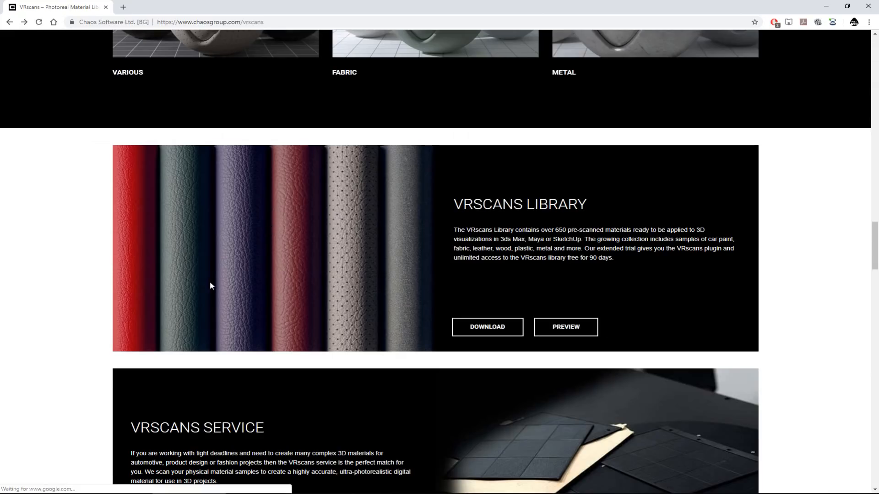
{"action": "scroll", "coordinate": [210, 285], "scroll_direction": "down", "scroll_amount": 3}
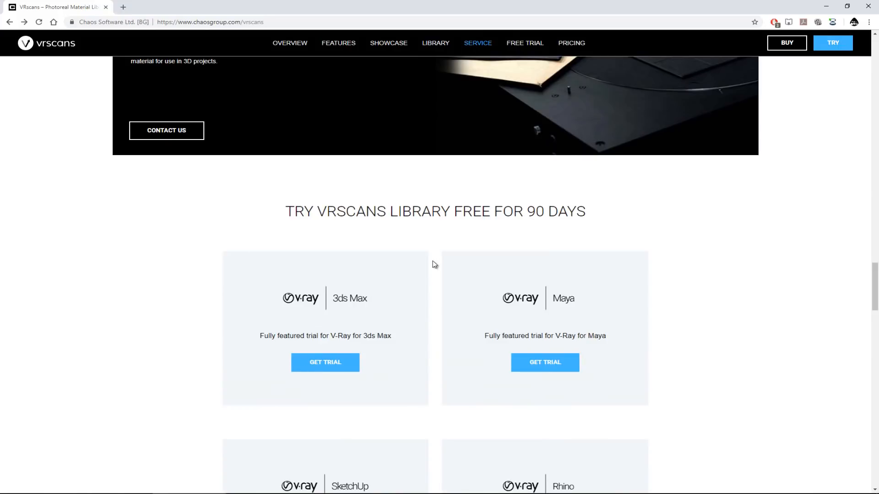
{"action": "scroll", "coordinate": [434, 267], "scroll_direction": "down", "scroll_amount": 1}
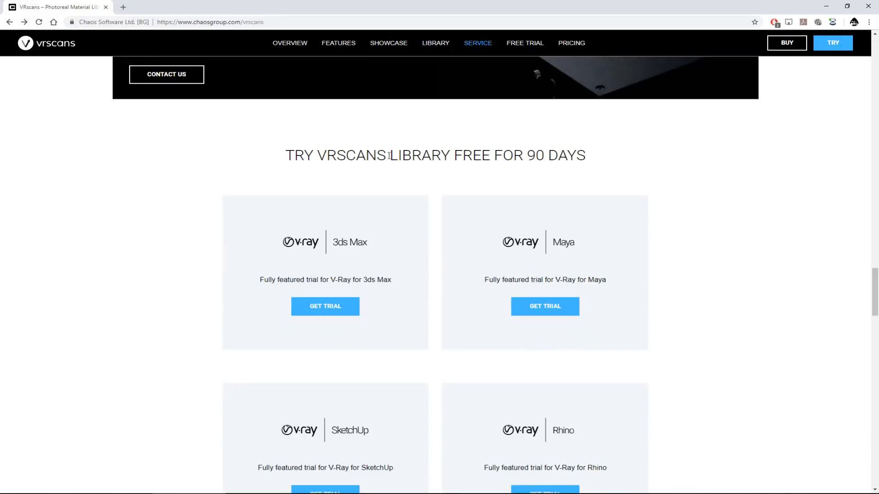
{"action": "scroll", "coordinate": [427, 203], "scroll_direction": "down", "scroll_amount": 1}
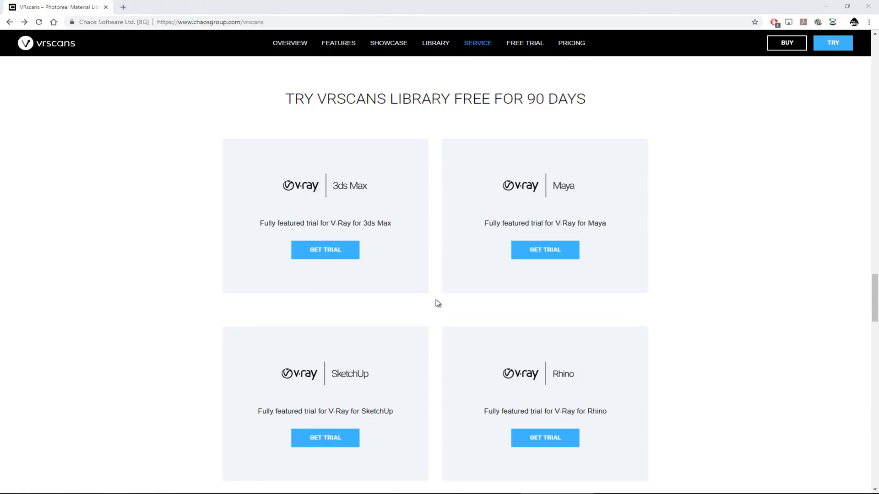
{"action": "scroll", "coordinate": [438, 303], "scroll_direction": "up", "scroll_amount": 5}
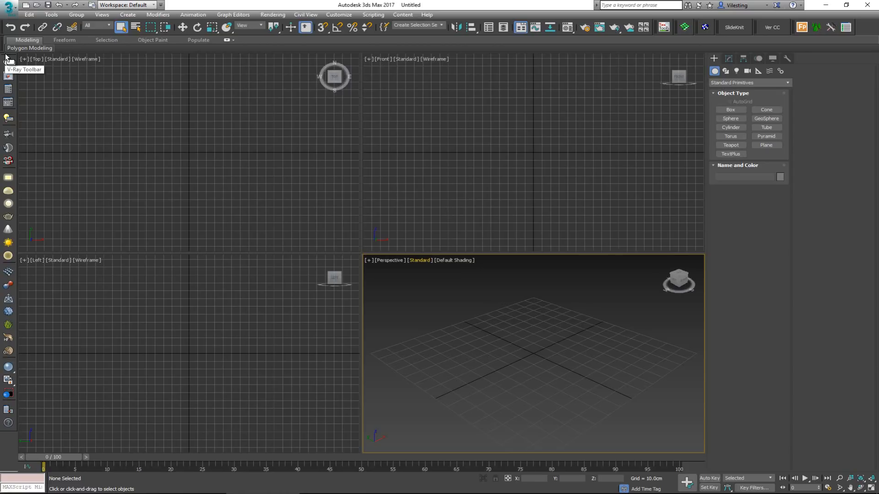
In 3ds Max, float the V-Ray Toolbar over the viewports and dock it back in its original place.
{"action": "left_click_drag", "start_coordinate": [6, 57], "coordinate": [153, 117]}
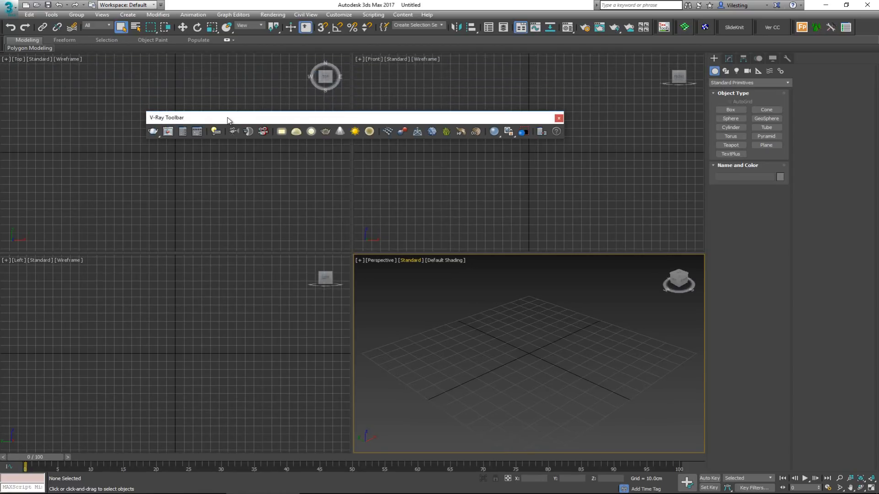
{"action": "left_click_drag", "start_coordinate": [229, 118], "coordinate": [322, 132]}
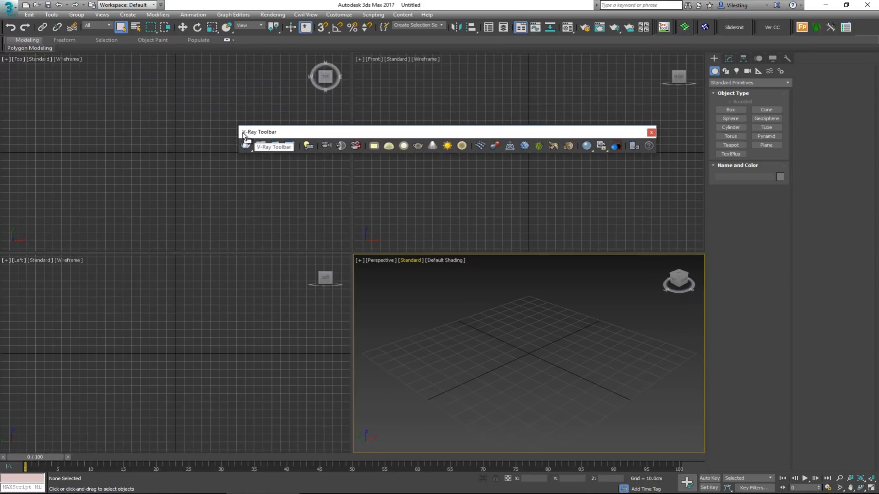
{"action": "left_click_drag", "start_coordinate": [253, 138], "coordinate": [8, 82]}
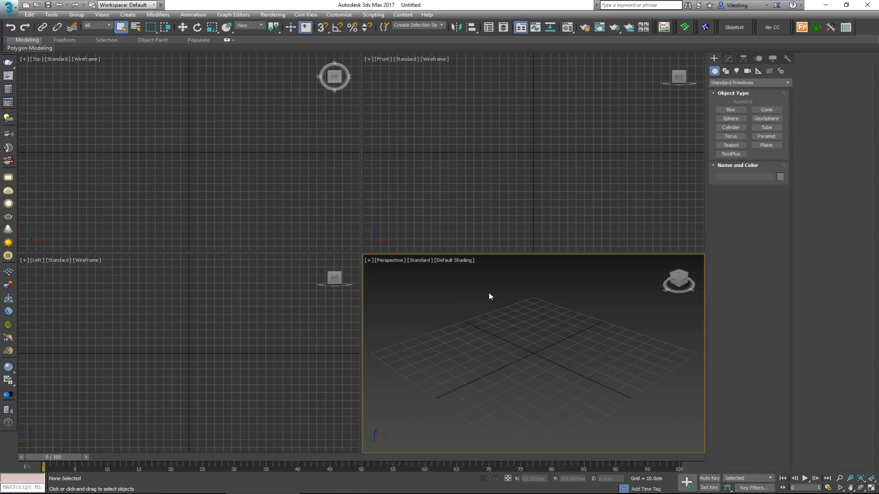
Open Render Setup and choose V-Ray Next, update 1 as the renderer.
{"action": "key", "text": "F10"}
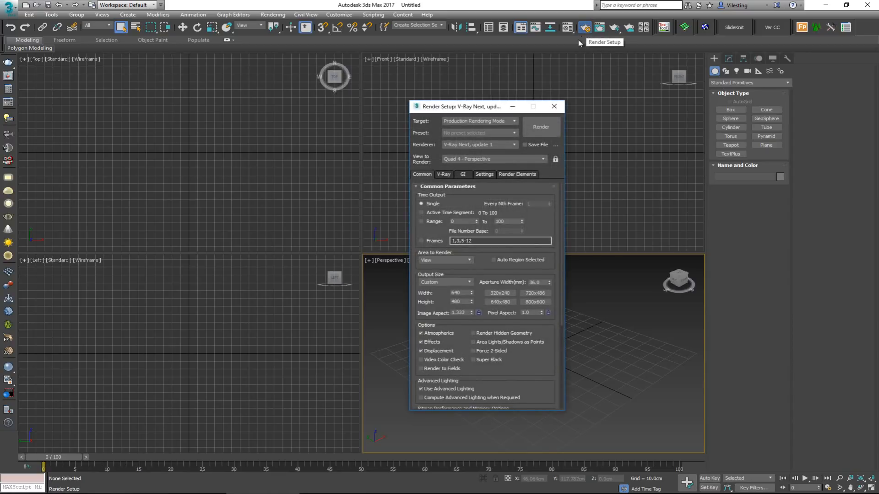
{"action": "left_click_drag", "start_coordinate": [464, 109], "coordinate": [411, 101]}
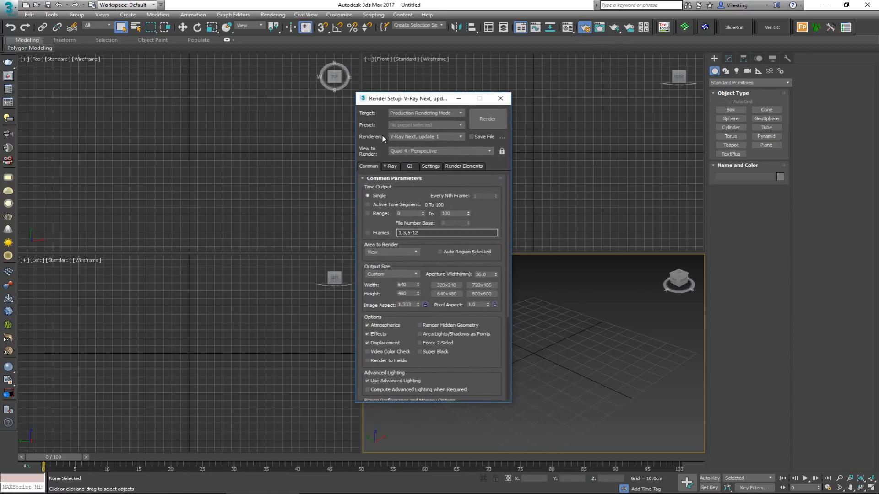
{"action": "left_click", "coordinate": [417, 136]}
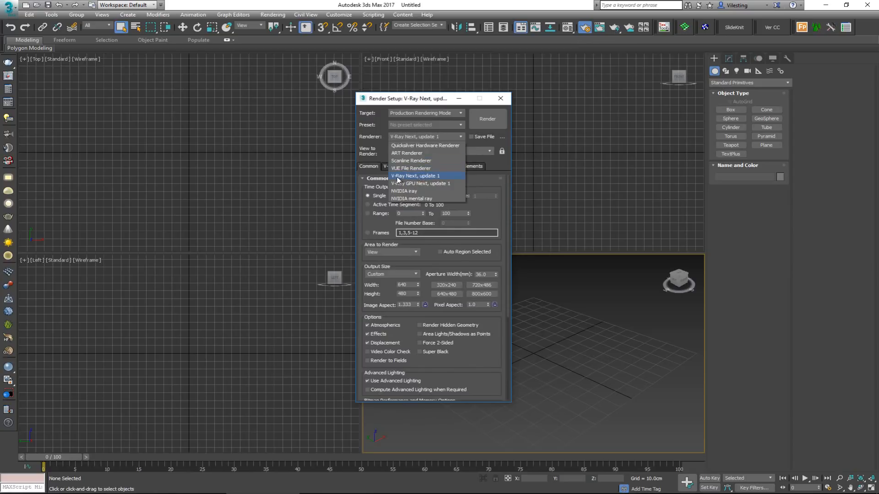
{"action": "left_click", "coordinate": [434, 176]}
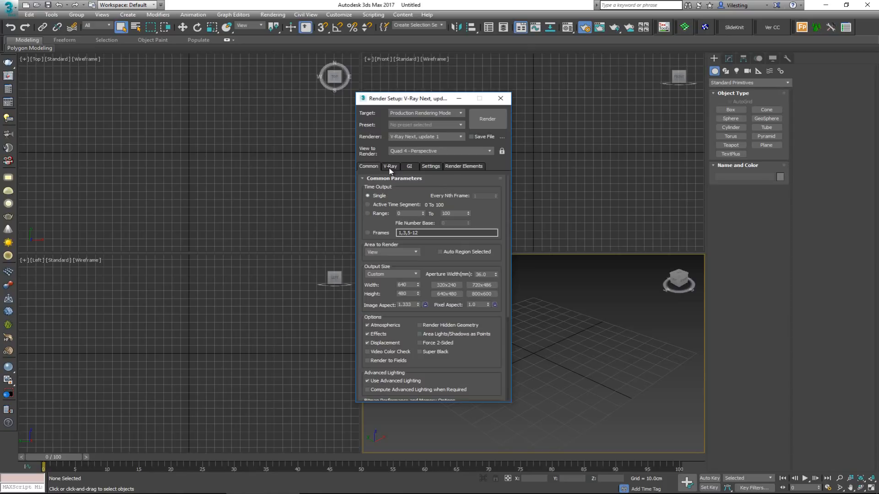
Review the V-Ray settings in Render Setup, including the IPR options and image sampler, and close the dialog.
{"action": "left_click", "coordinate": [390, 167]}
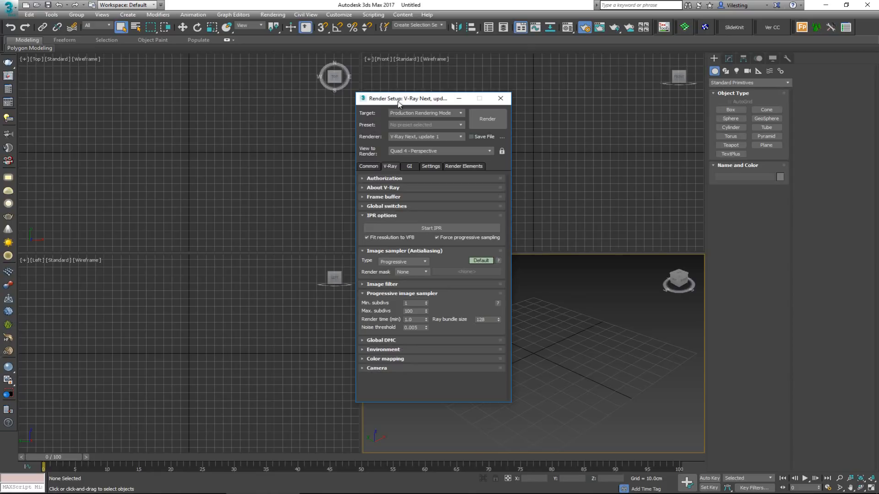
{"action": "left_click_drag", "start_coordinate": [410, 100], "coordinate": [443, 98]}
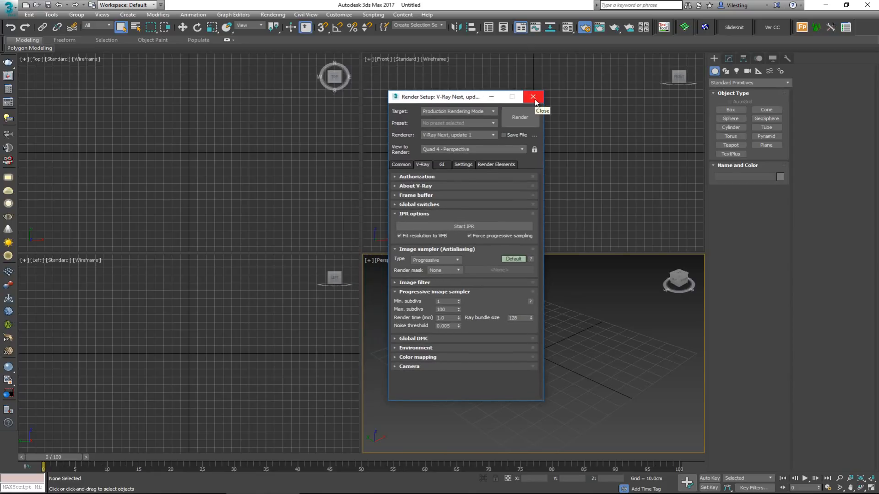
{"action": "left_click", "coordinate": [534, 98]}
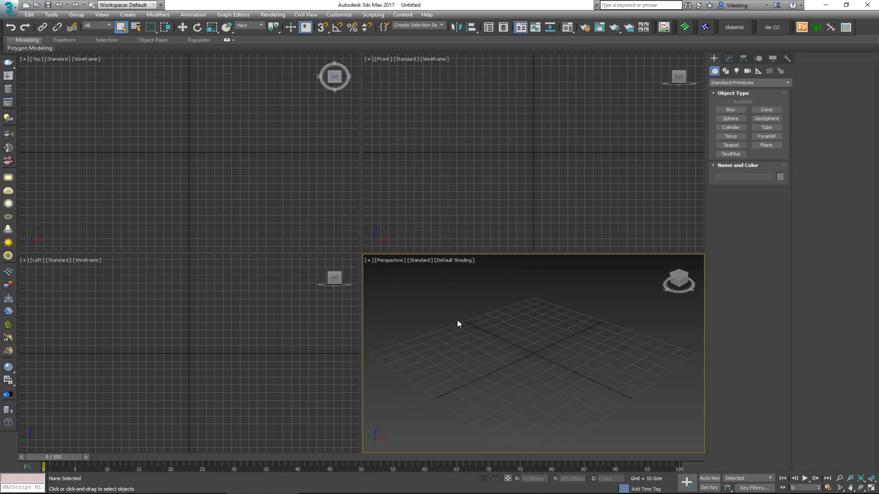
Check the point-of-view and rendering-level options of the Perspective viewport, and dismiss them.
{"action": "left_click", "coordinate": [393, 261]}
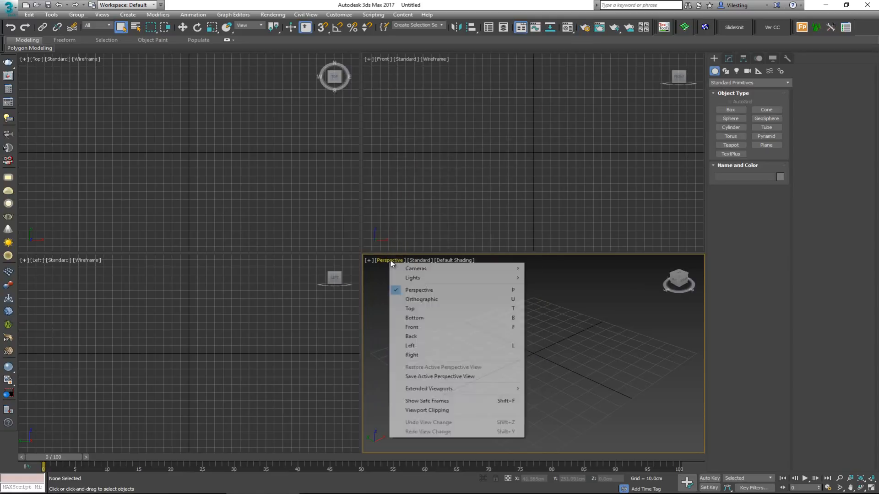
{"action": "left_click", "coordinate": [420, 261]}
{"action": "left_click", "coordinate": [420, 261]}
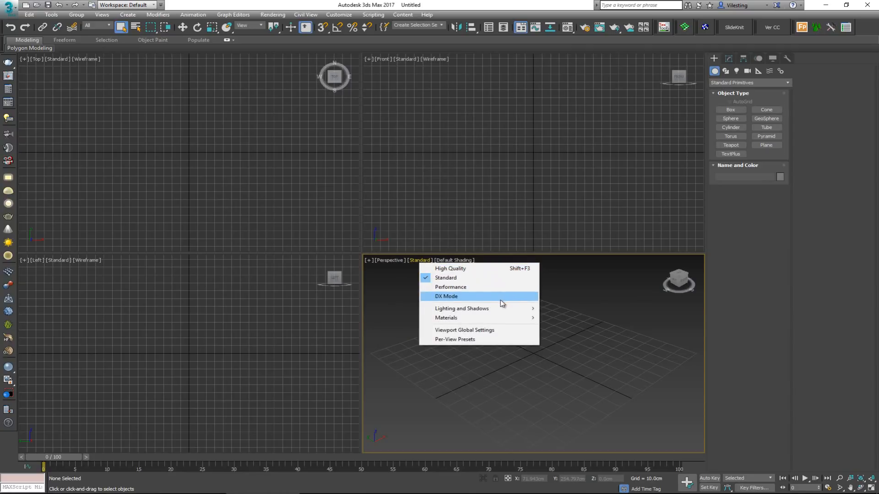
{"action": "left_click", "coordinate": [405, 312]}
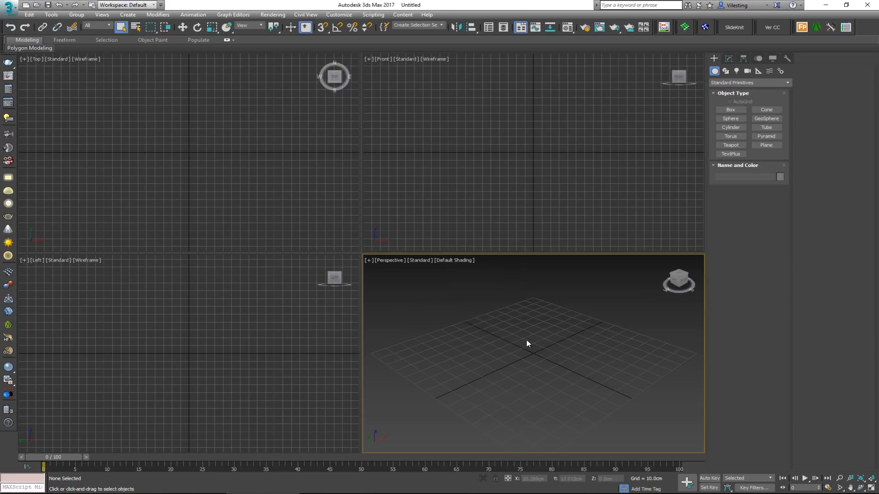
{"action": "key", "text": "alt+Tab"}
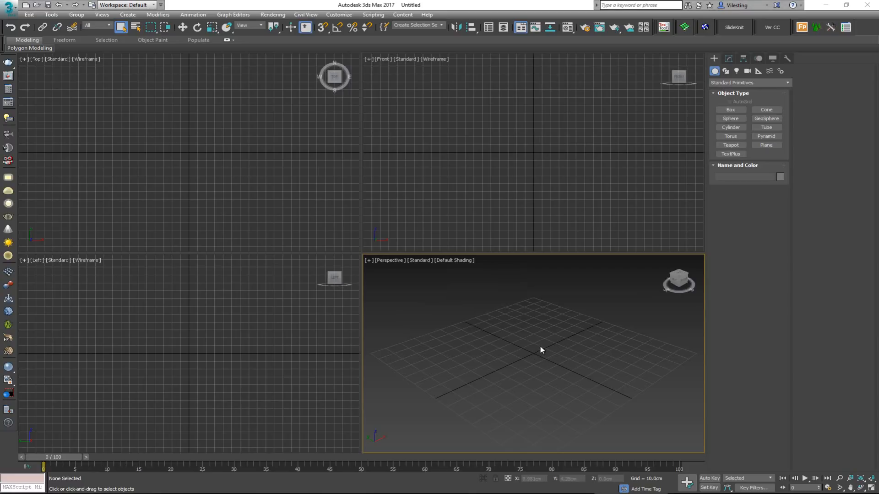